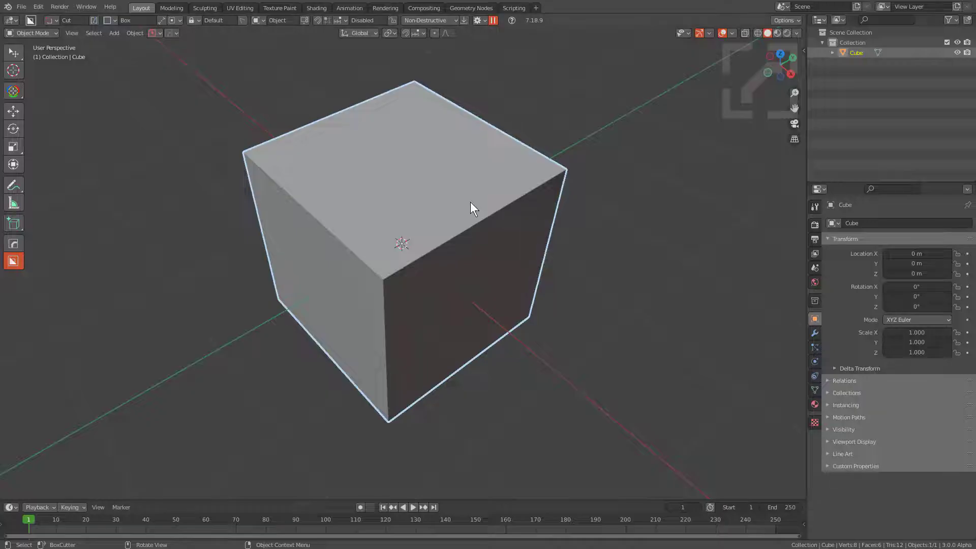
Orbit slightly and open the BoxCutter Box Helper settings over the default cube
middle_click_drag(470, 202, 474, 196)
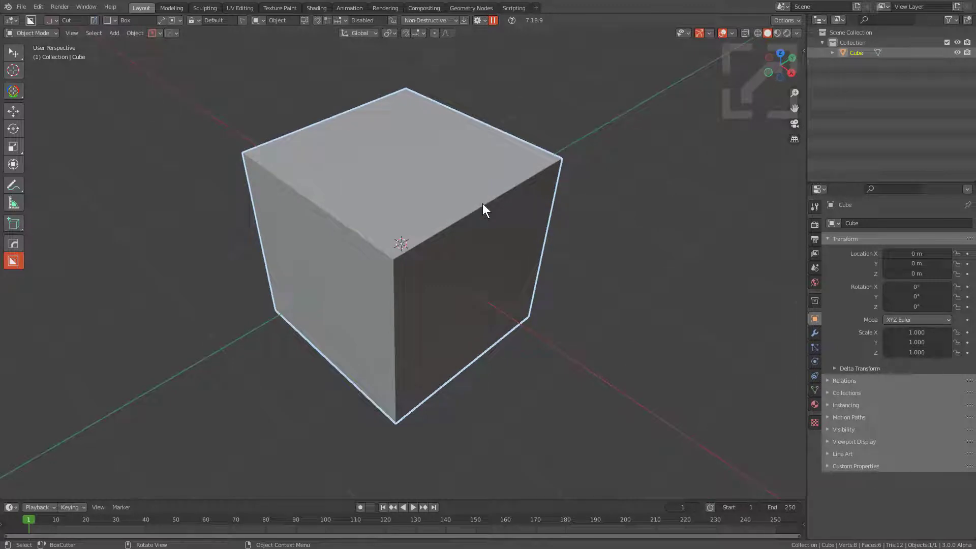
key("d")
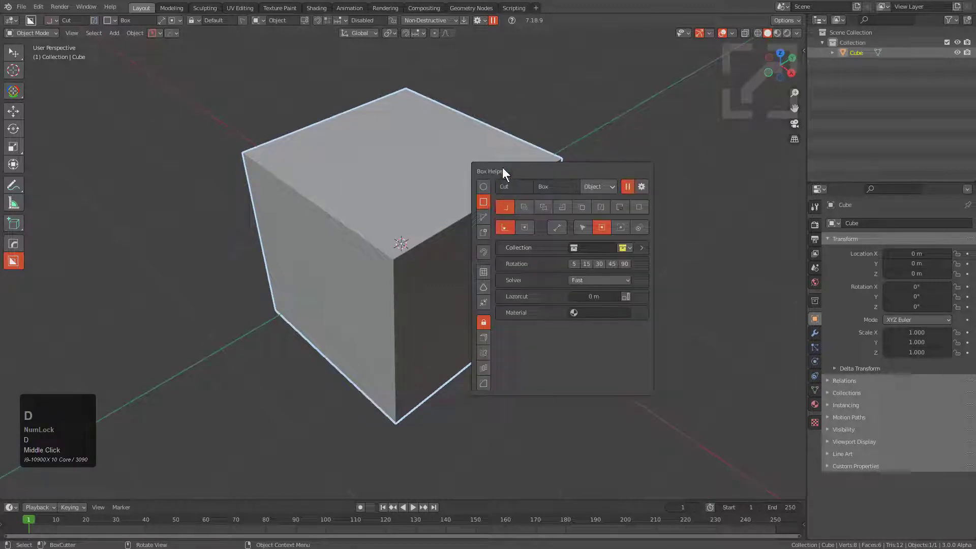
Enable box-cut snapping and untoggle Static Dots so it snaps to regular dots
left_click(484, 253)
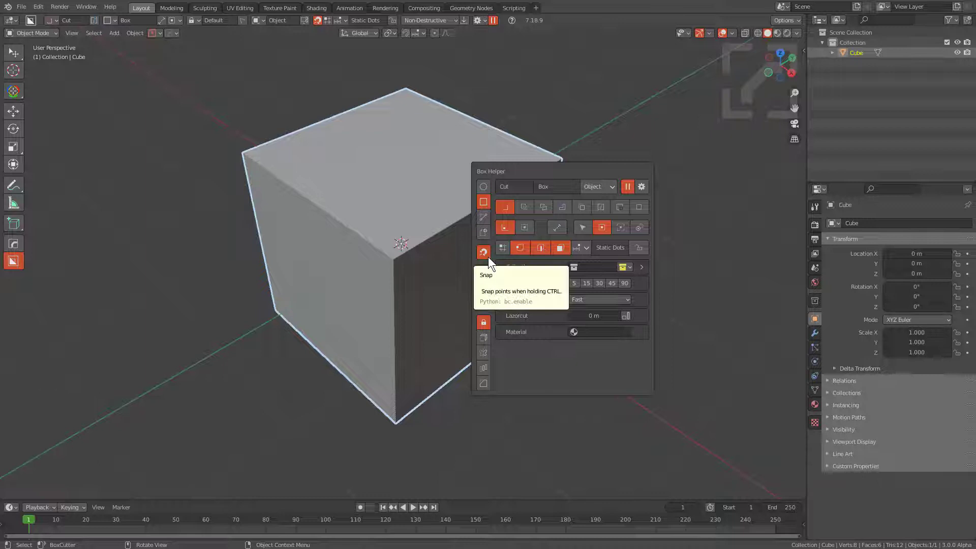
left_click(580, 247)
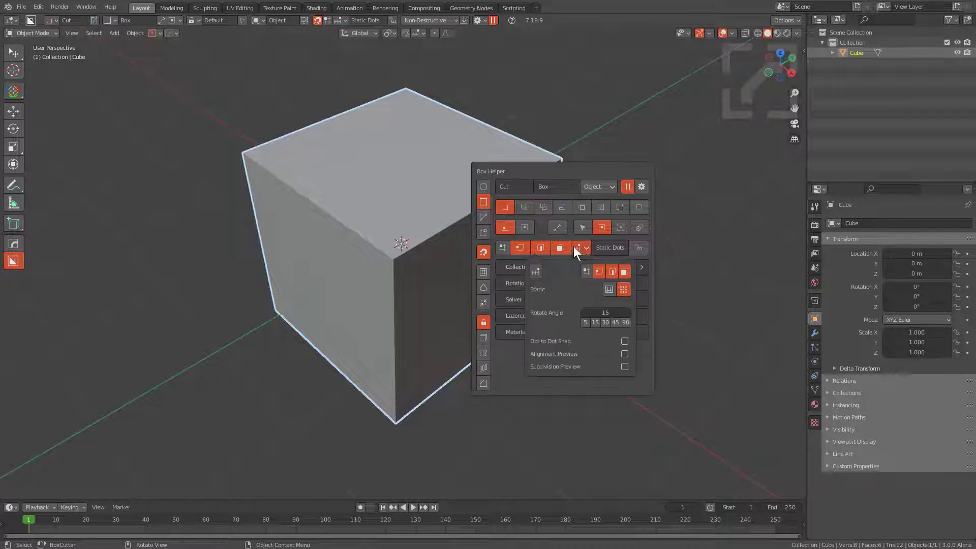
left_click(622, 291)
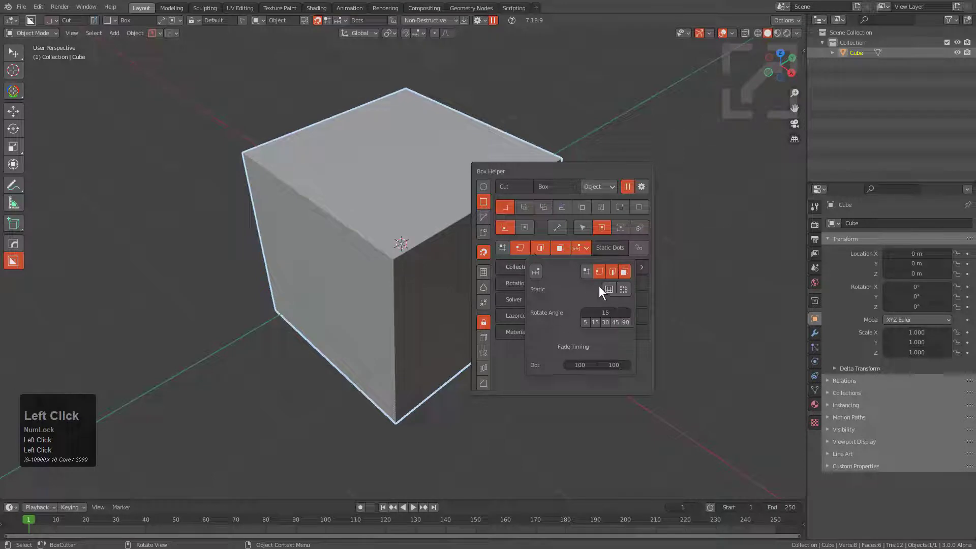
left_click(585, 248)
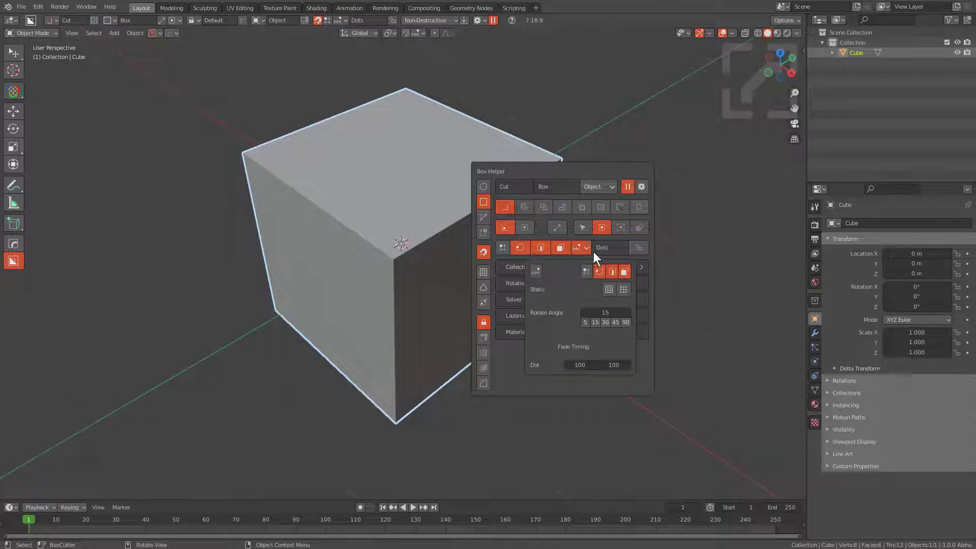
Toggle snapping off and back on, preview the dot points, and reopen Box Helper
left_click(552, 249)
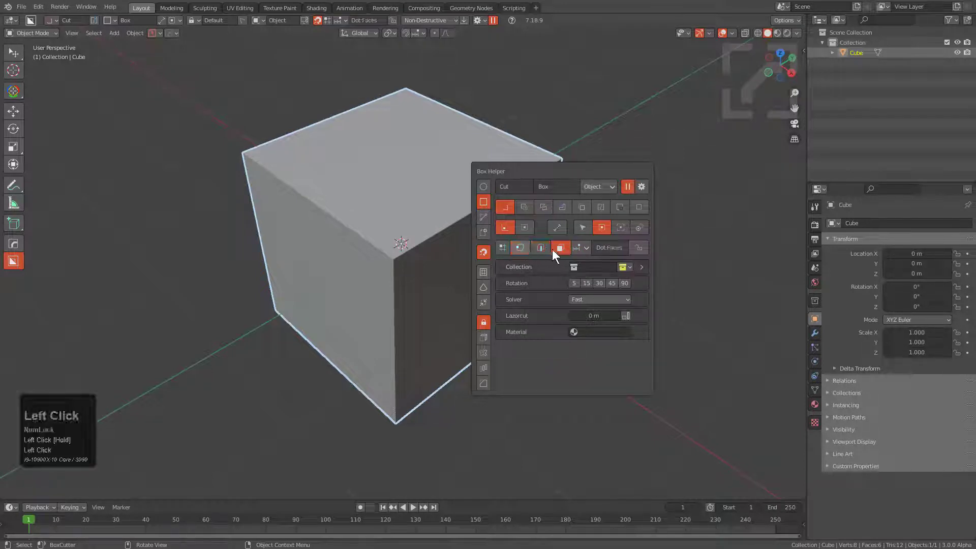
left_click(484, 252)
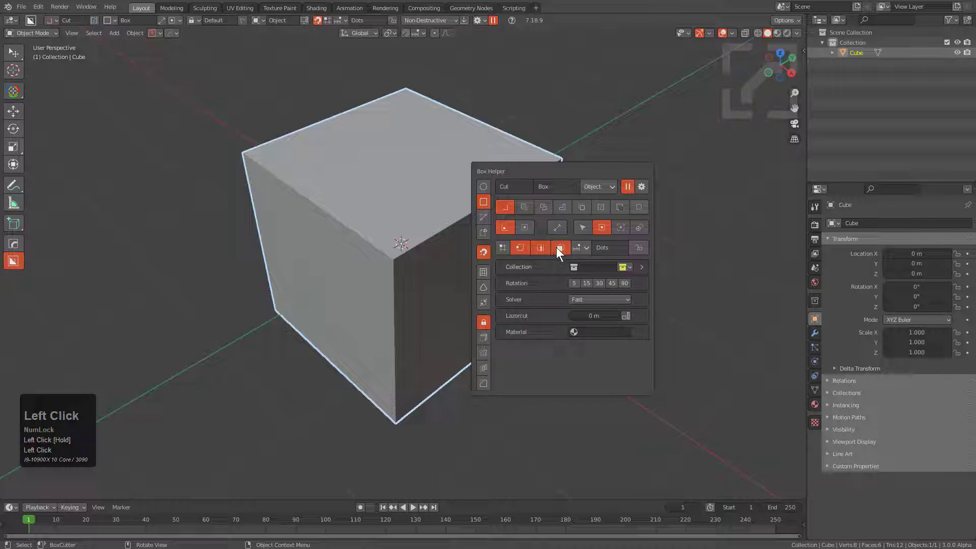
key("ctrl")
key("d")
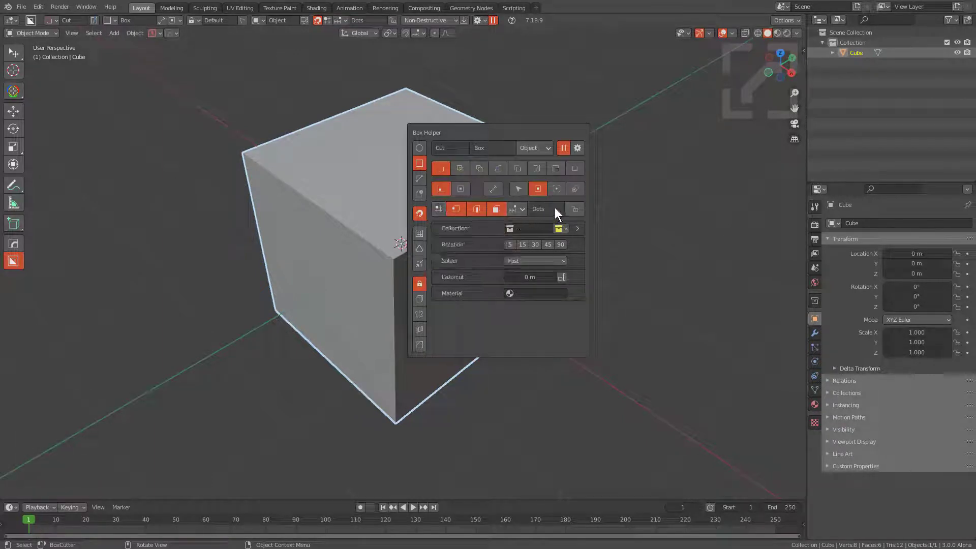
Switch snapping to a 0.3 m grid and preview it on the cube
left_click(438, 209)
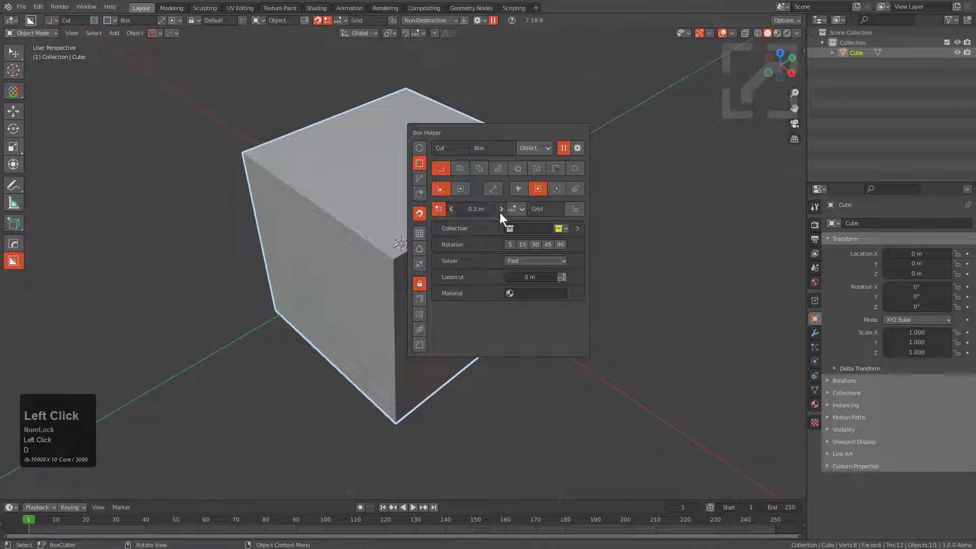
mouse_move(439, 208)
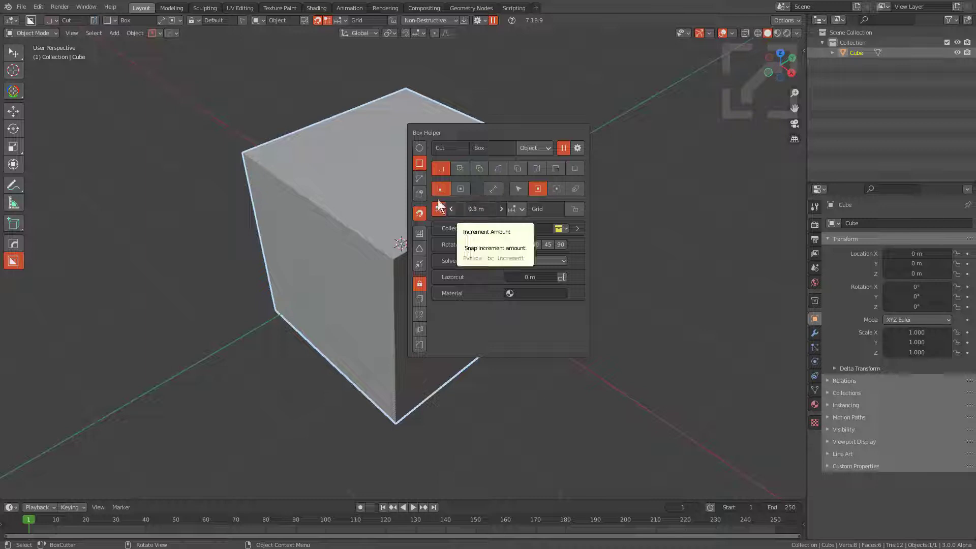
key("ctrl")
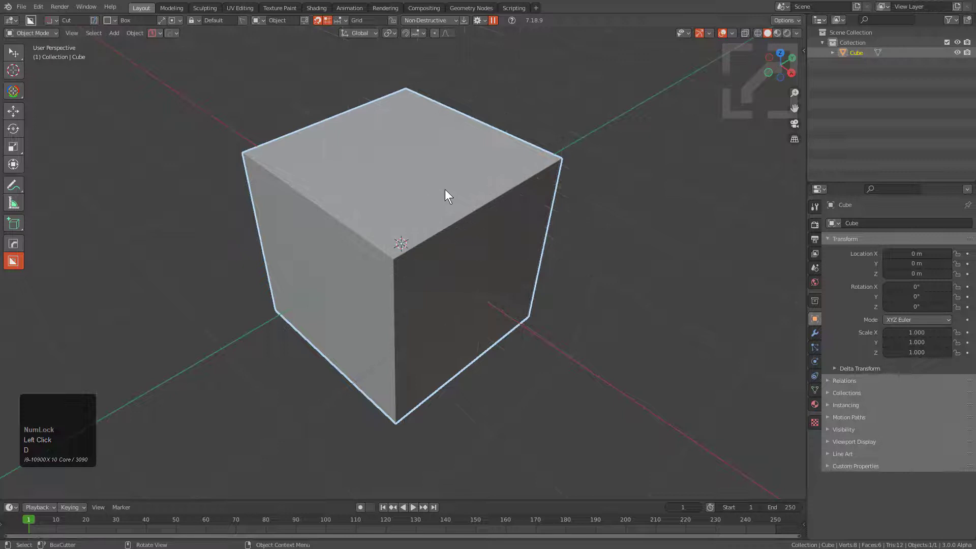
scroll(562, 187, "down", 1)
scroll(410, 191, "down", 1)
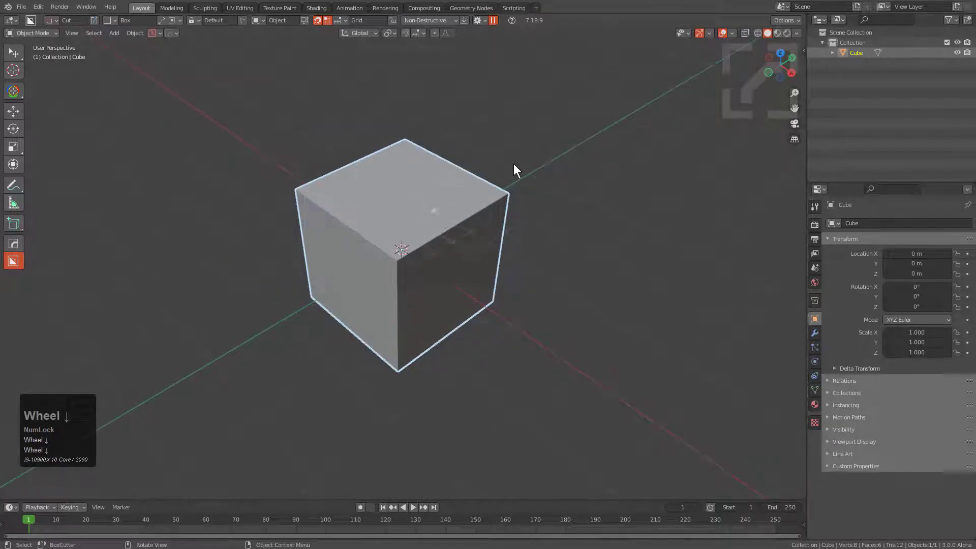
Preview the 0.3 m grid, then set grid snapping to Static Grid in Box Helper
key("ctrl")
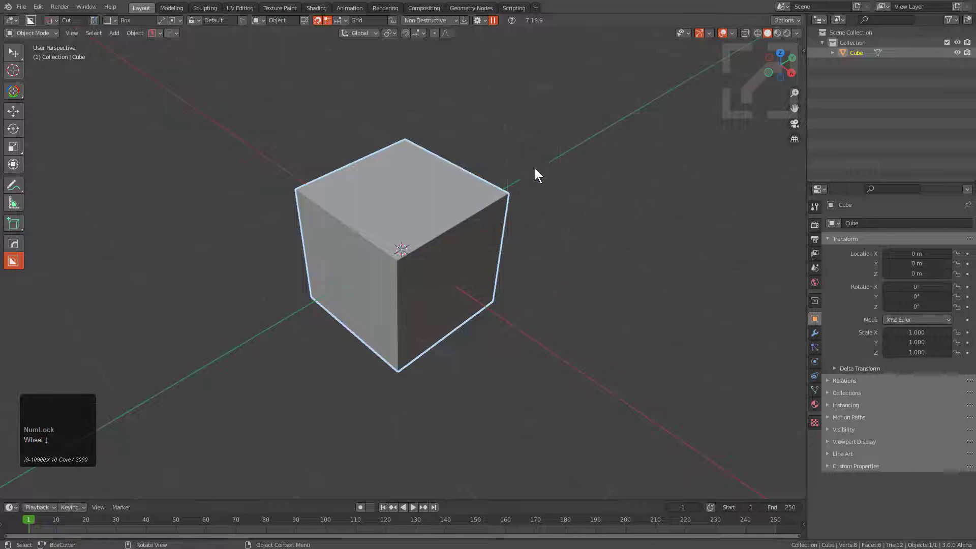
key("ctrl")
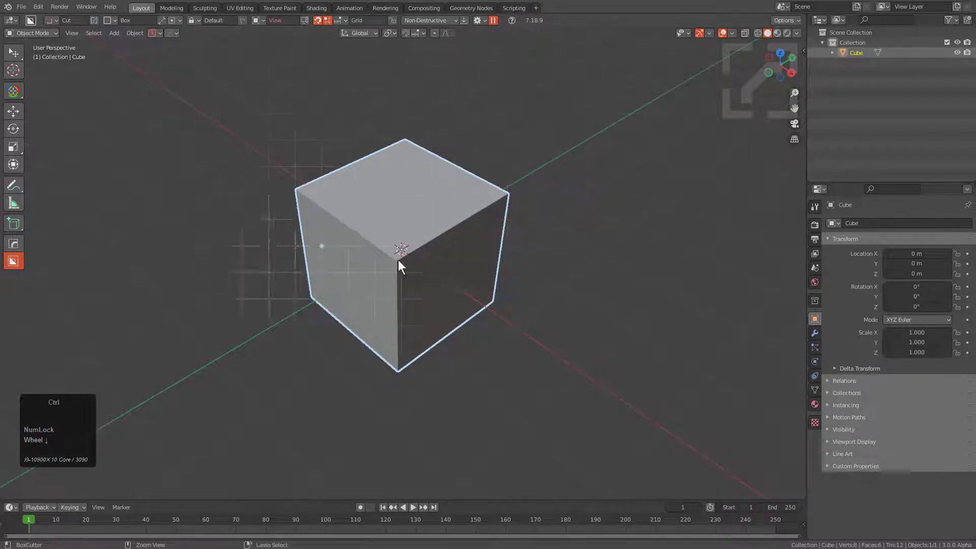
key("d")
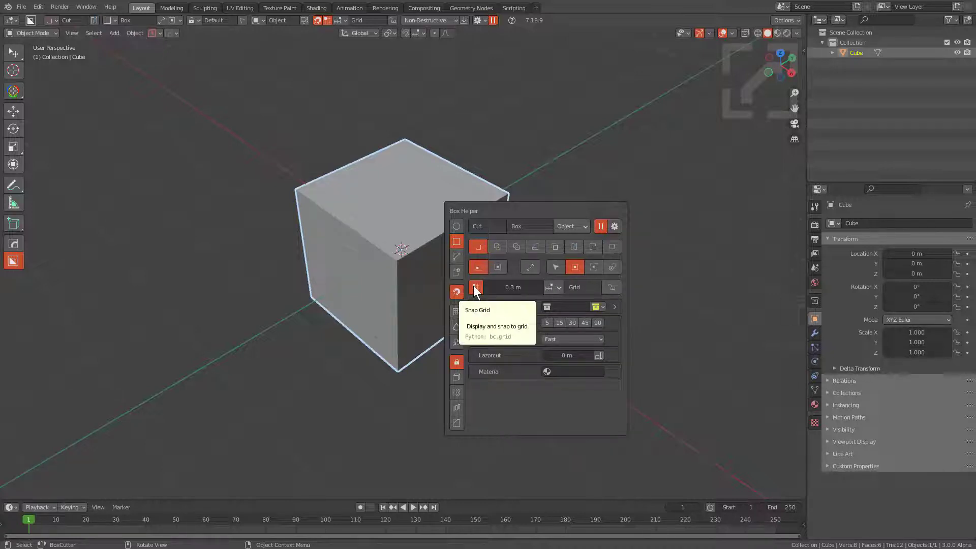
left_click(552, 288)
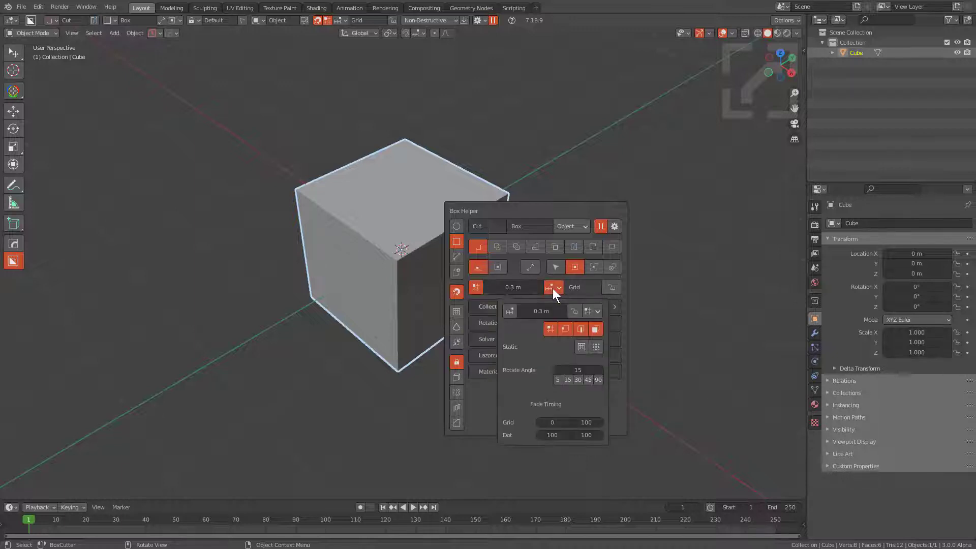
left_click(582, 347)
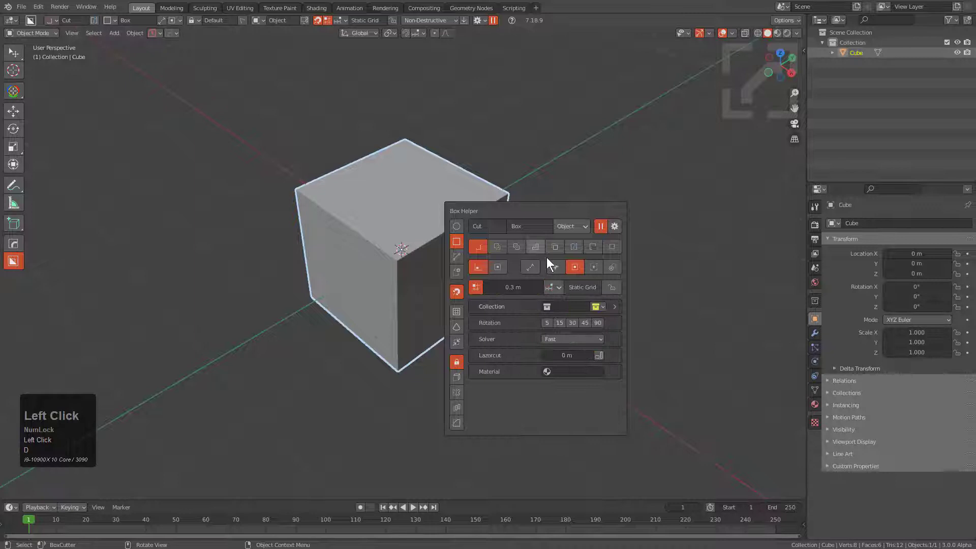
Draw a box cut into the cube's side on a horizontal static snapping grid
key("ctrl")
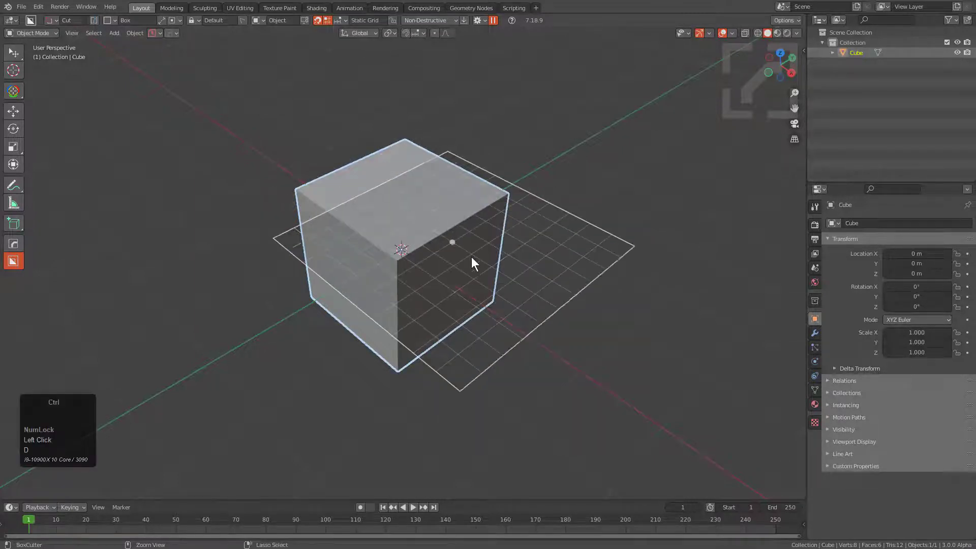
right_click(453, 271)
mouse_move(500, 278)
middle_mouse_down()
mouse_move(426, 258)
mouse_move(401, 264)
middle_mouse_up()
right_click(427, 267)
left_click_drag(365, 286, 449, 297)
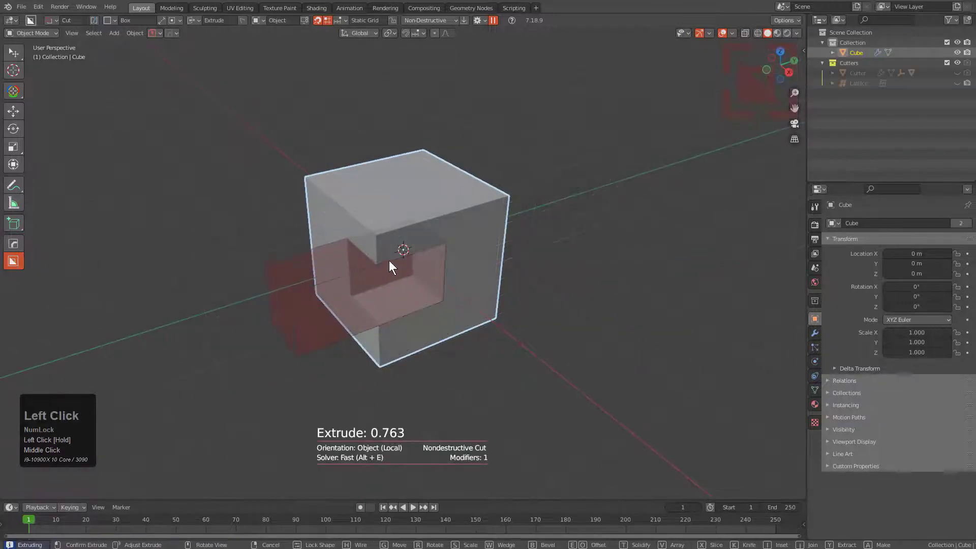
Bevel the box cut and add a second bevel with 1 segment
key("d")
left_click(472, 307)
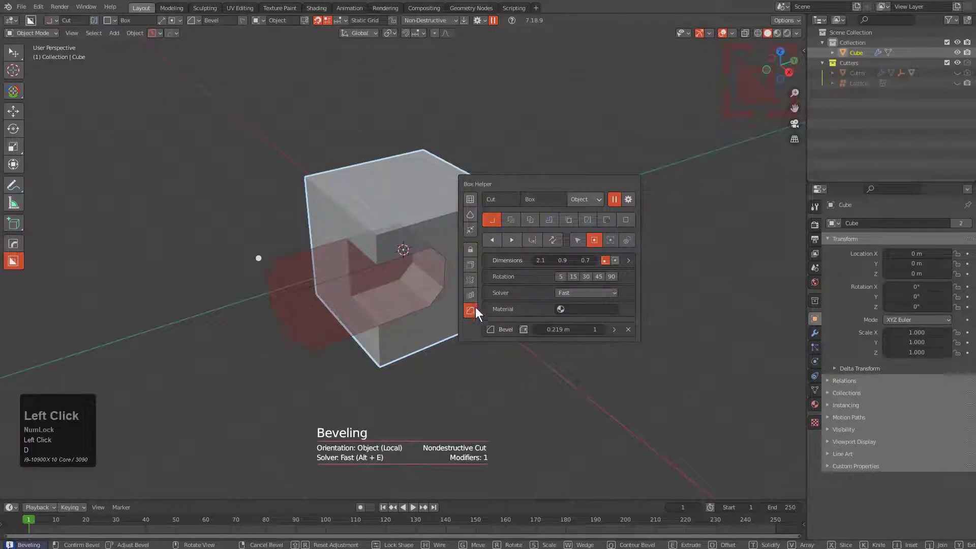
scroll(446, 284, "up", 2)
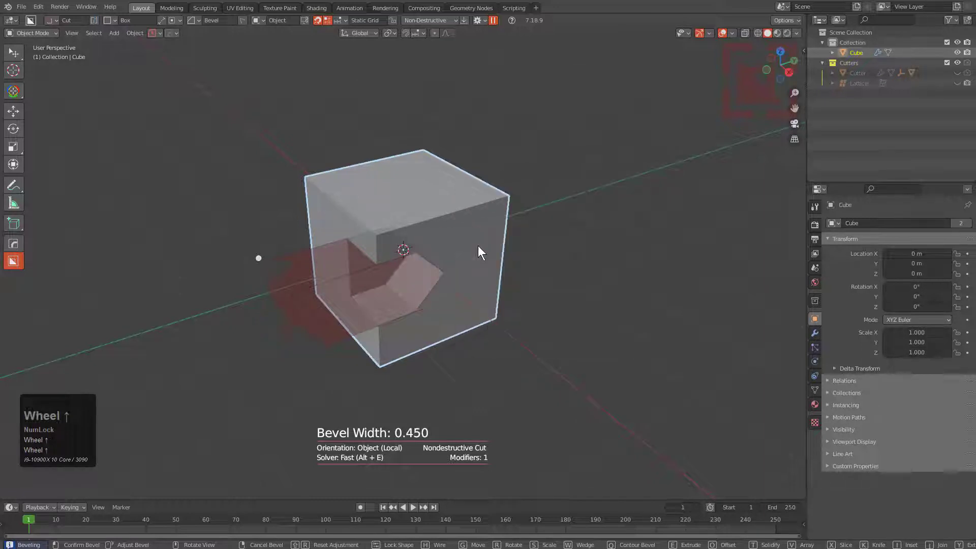
scroll(457, 244, "up", 1)
key("d")
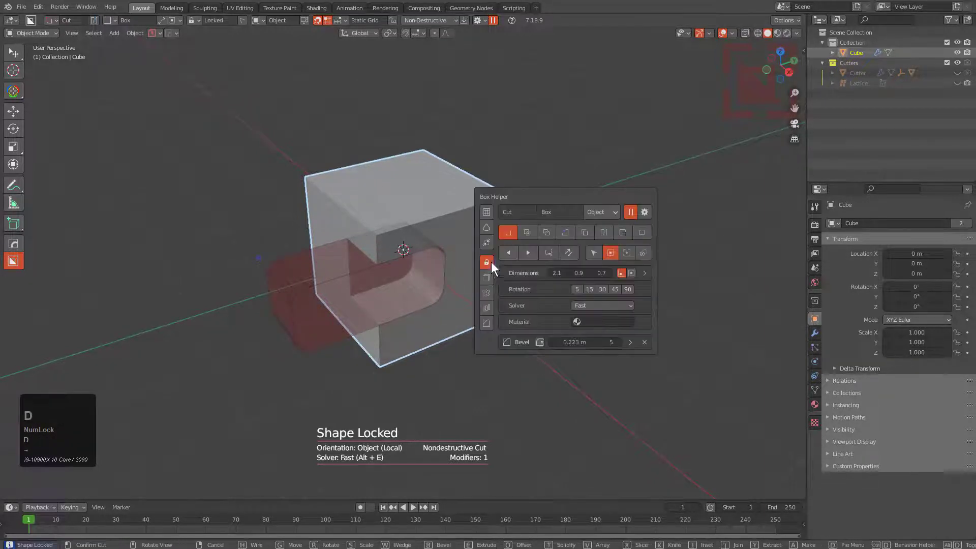
left_click(540, 341)
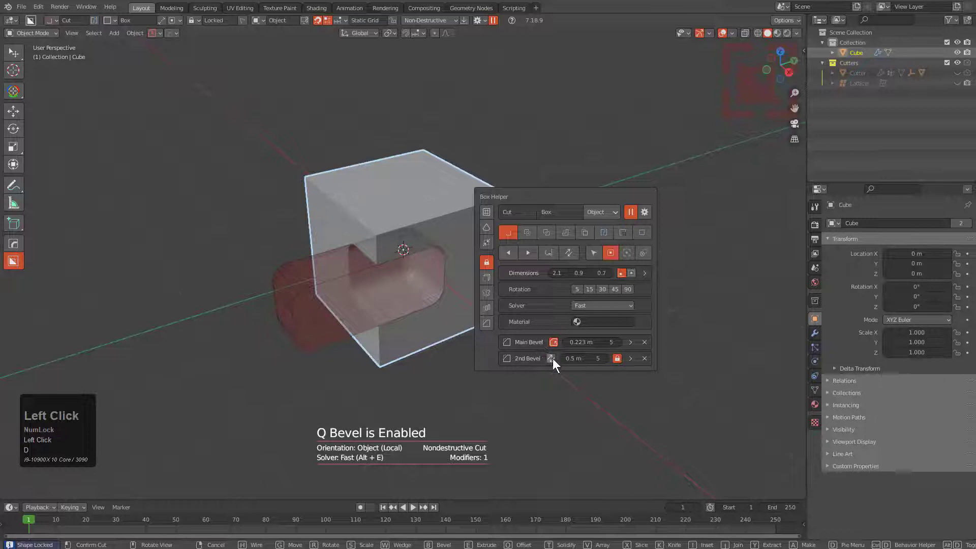
left_click(551, 359)
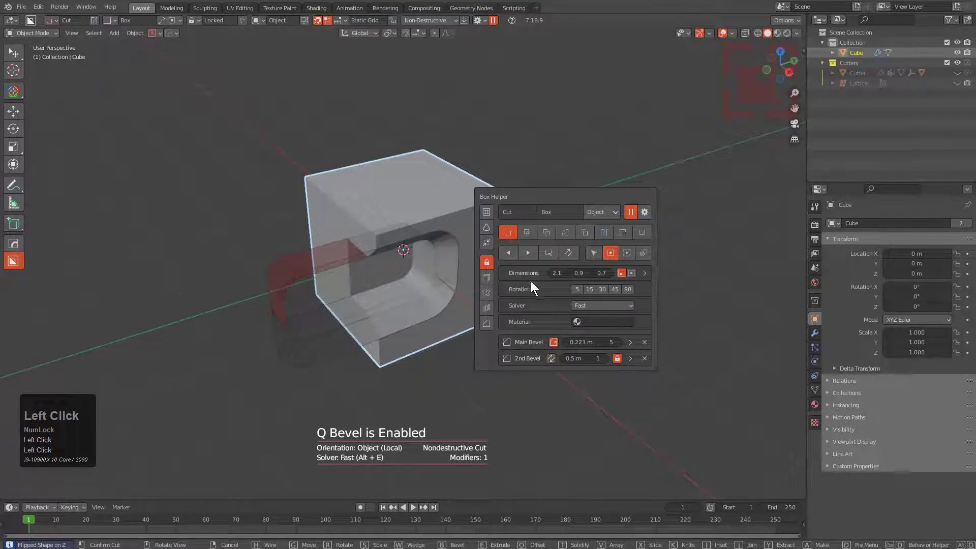
key("d")
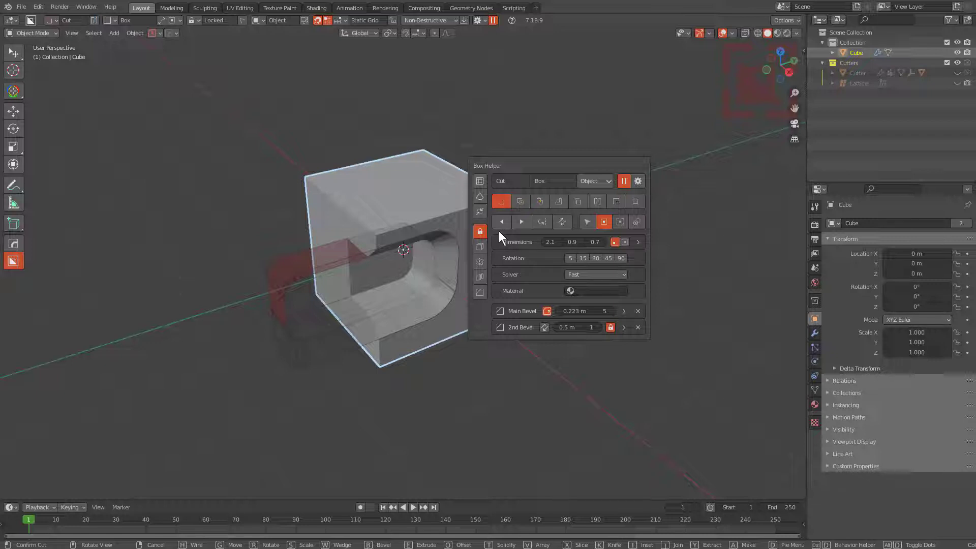
Confirm the bevelled cut, try Dots snapping, and enable Increment Lock
left_click(429, 242)
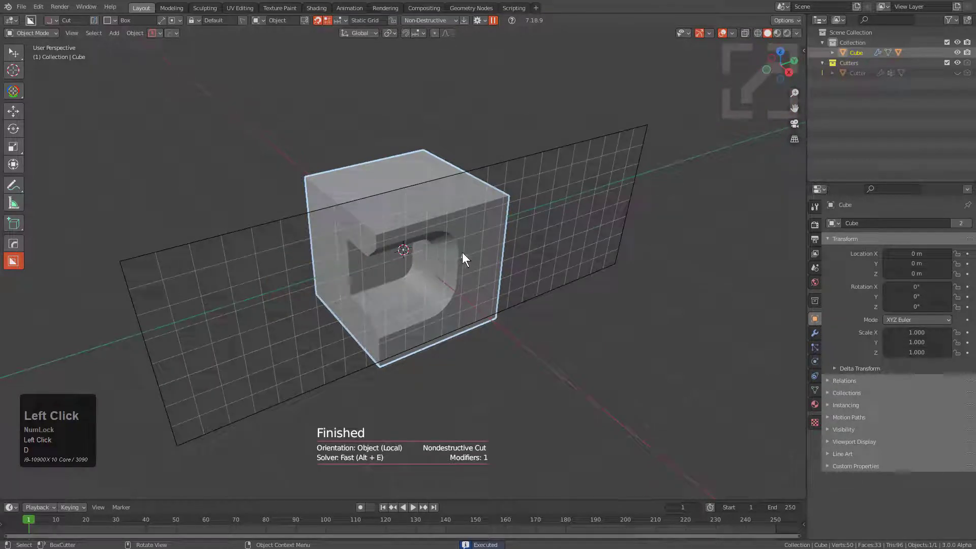
key("d")
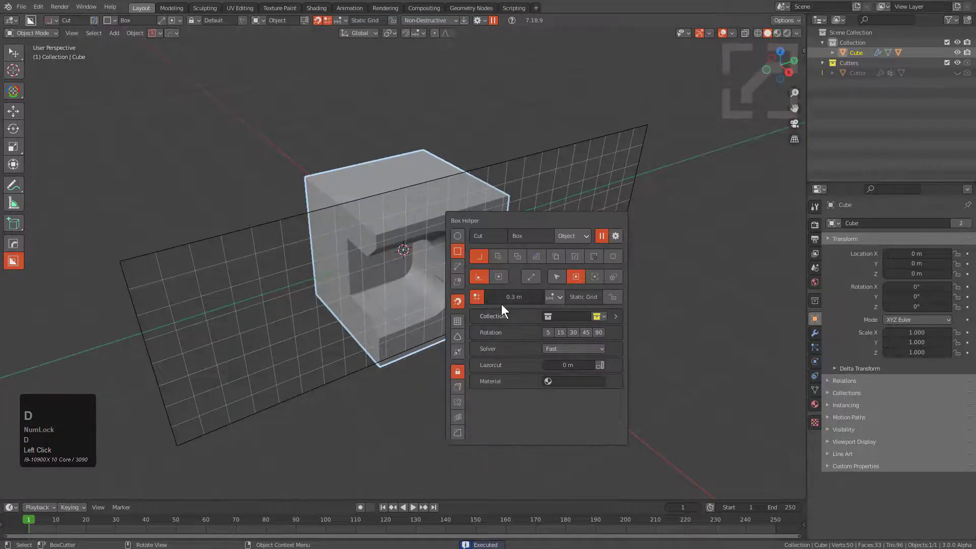
left_click(553, 298)
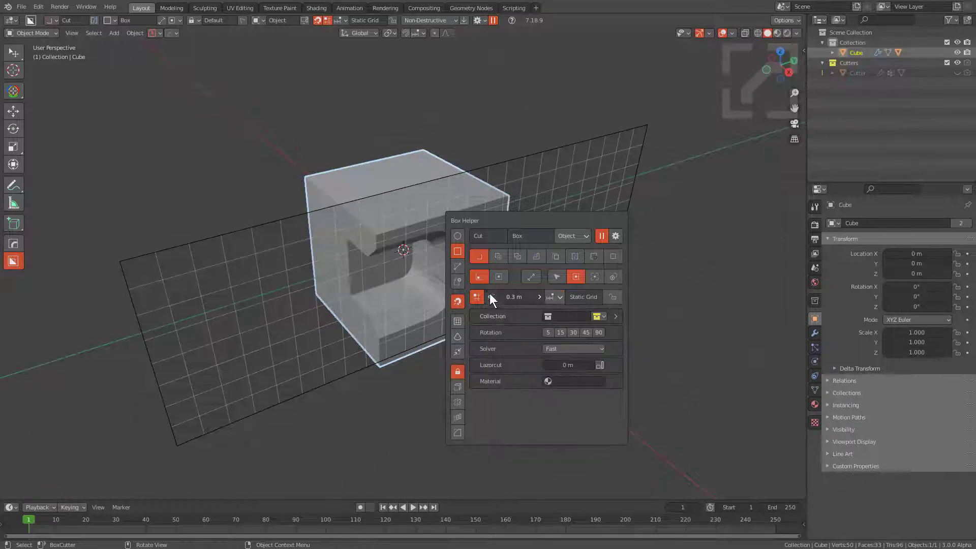
left_click(474, 296)
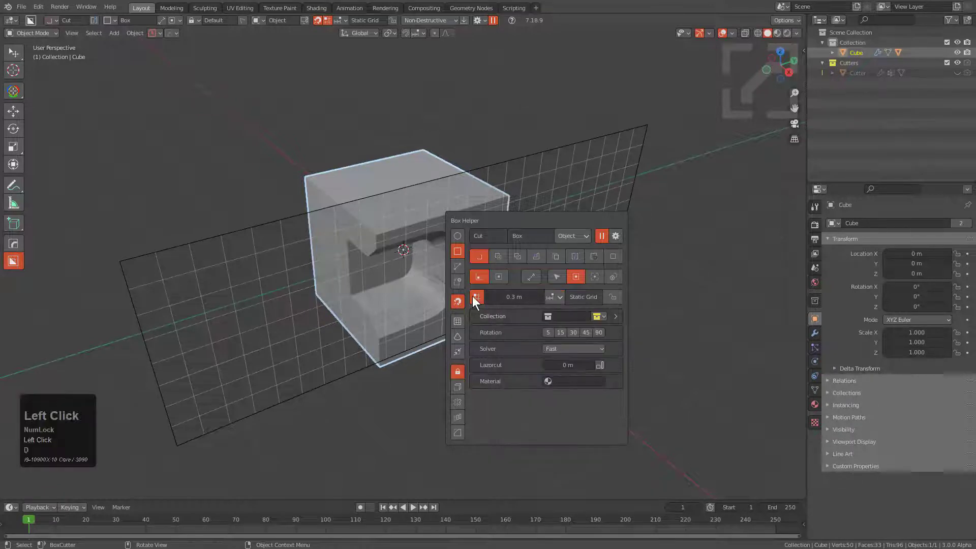
left_click(550, 301)
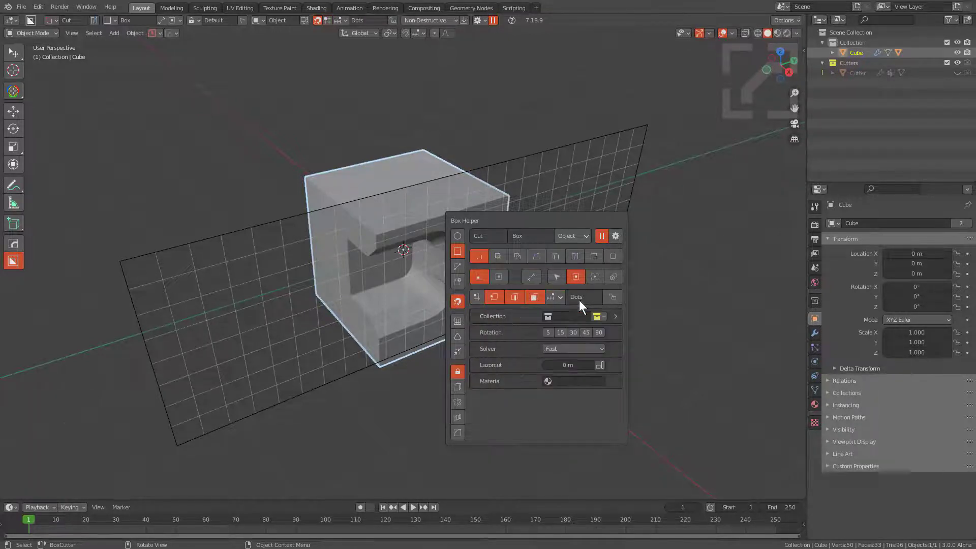
left_click(613, 297)
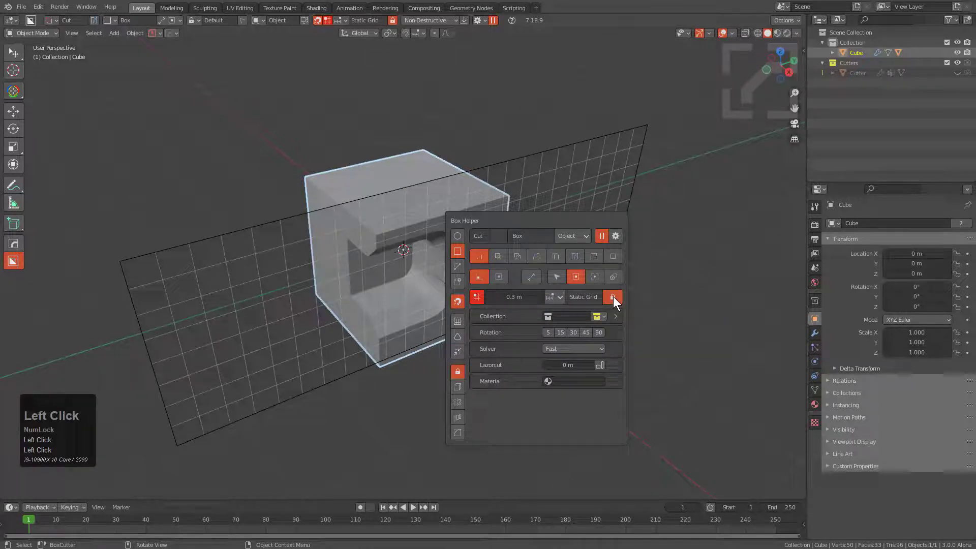
Orbit to look down at the cube from above
right_click(471, 176)
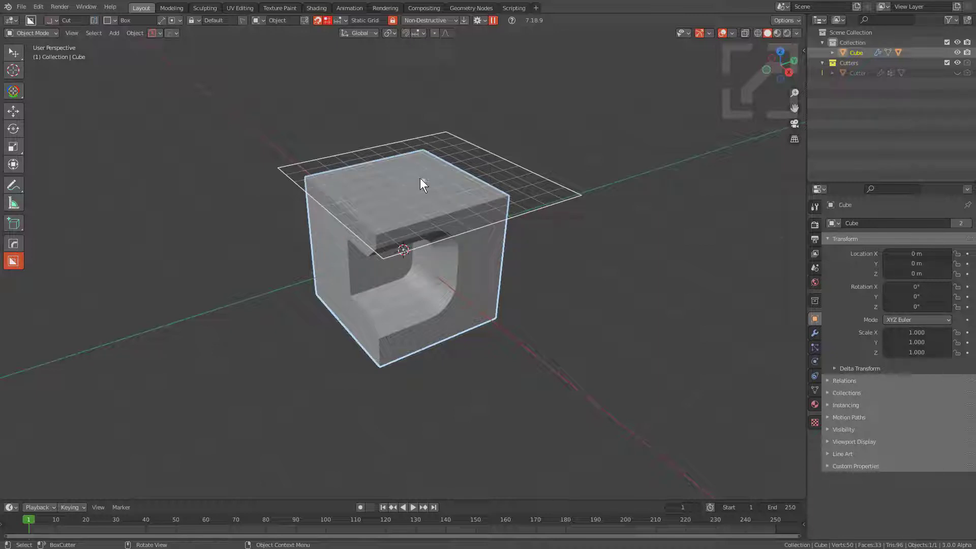
middle_click_drag(420, 183, 353, 176)
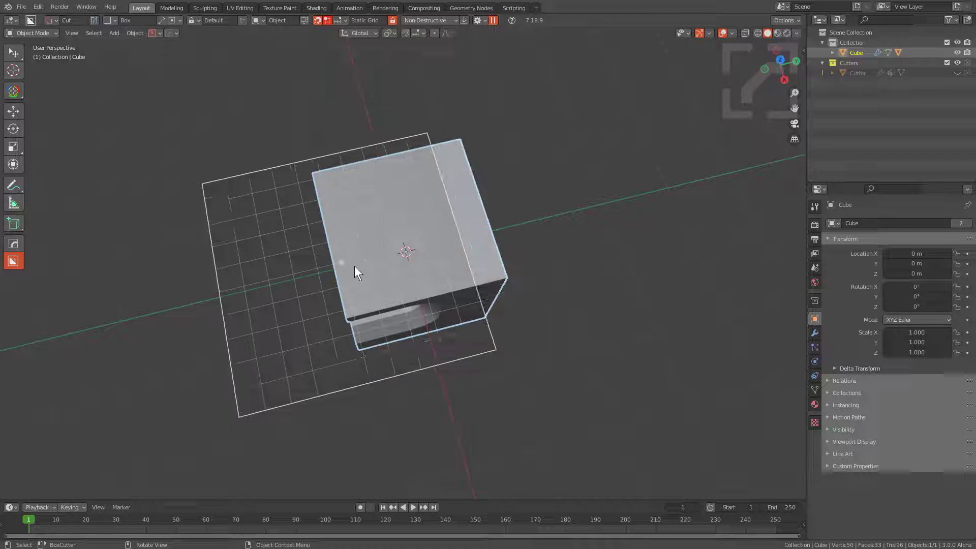
Try Dots snapping, return to the 0.3 m static grid, and preview it around the cube
key("d")
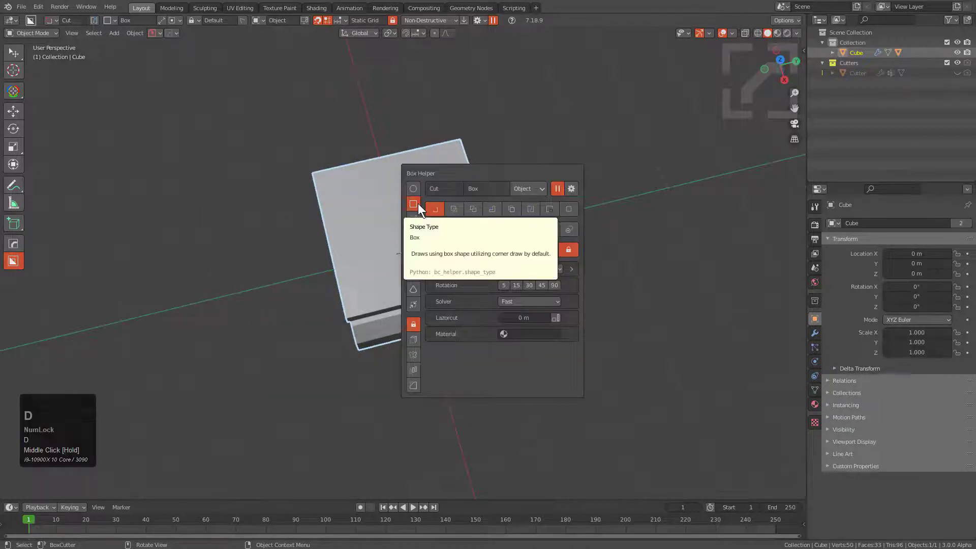
left_click(569, 252)
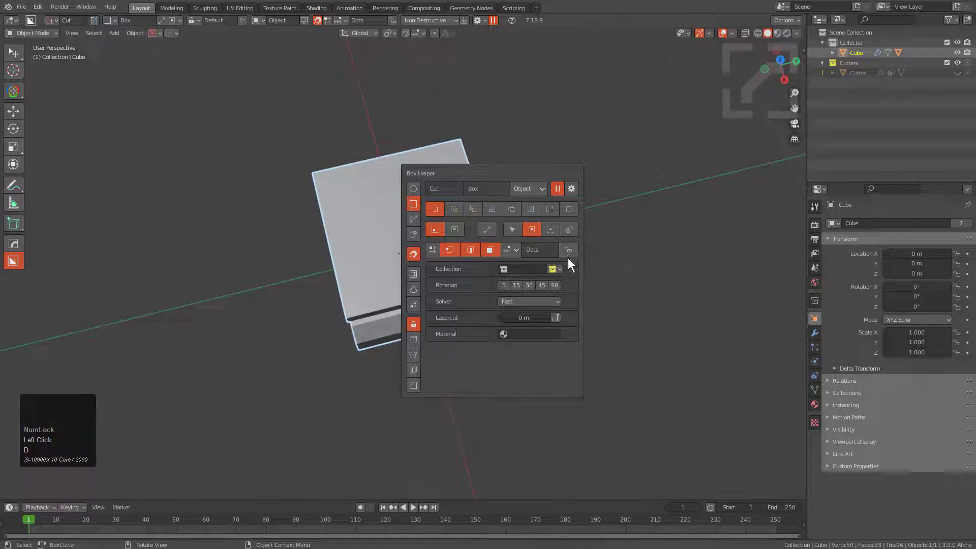
left_click(412, 254)
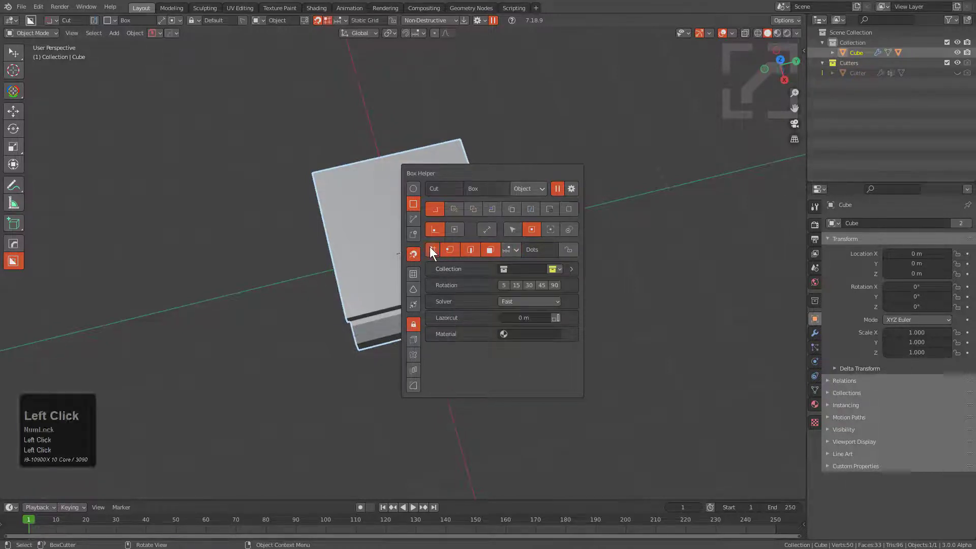
left_click(511, 251)
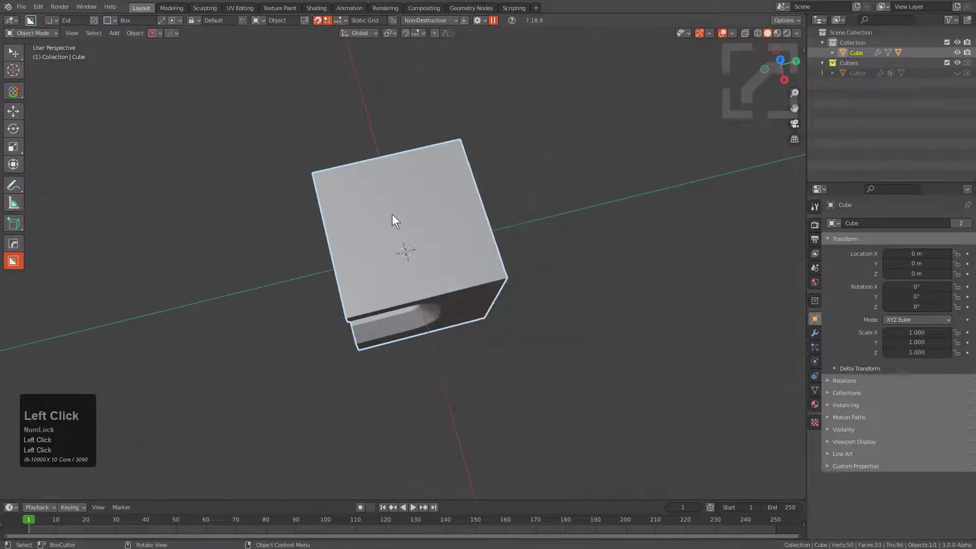
right_click_drag(379, 189, 578, 195, "ctrl")
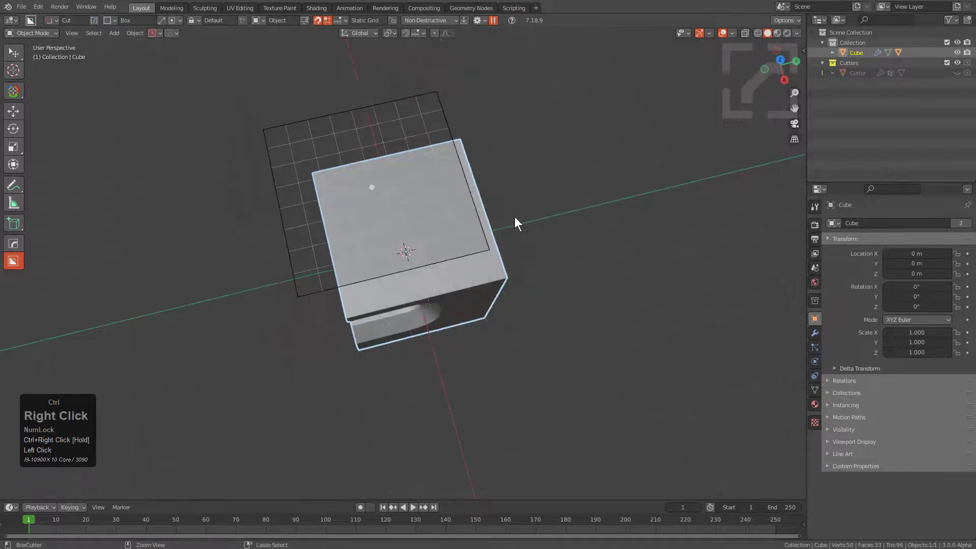
middle_click_drag(450, 228, 472, 195)
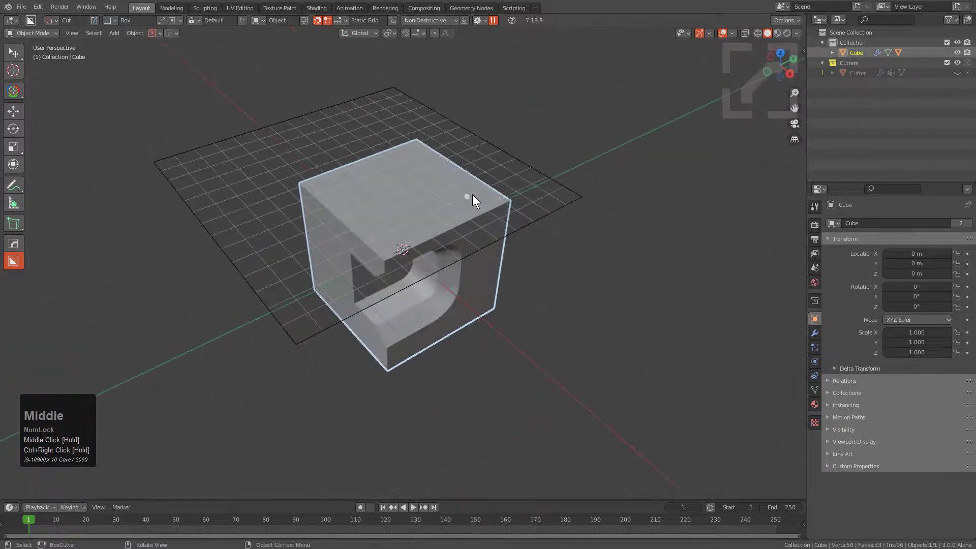
key("d")
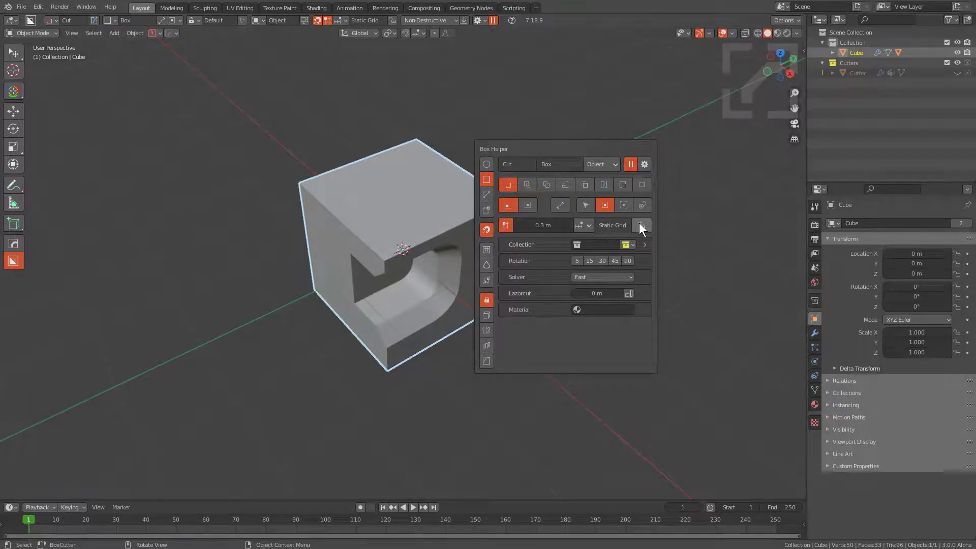
Switch off the Snap magnet toggle in the Box Helper popup
left_click(486, 229)
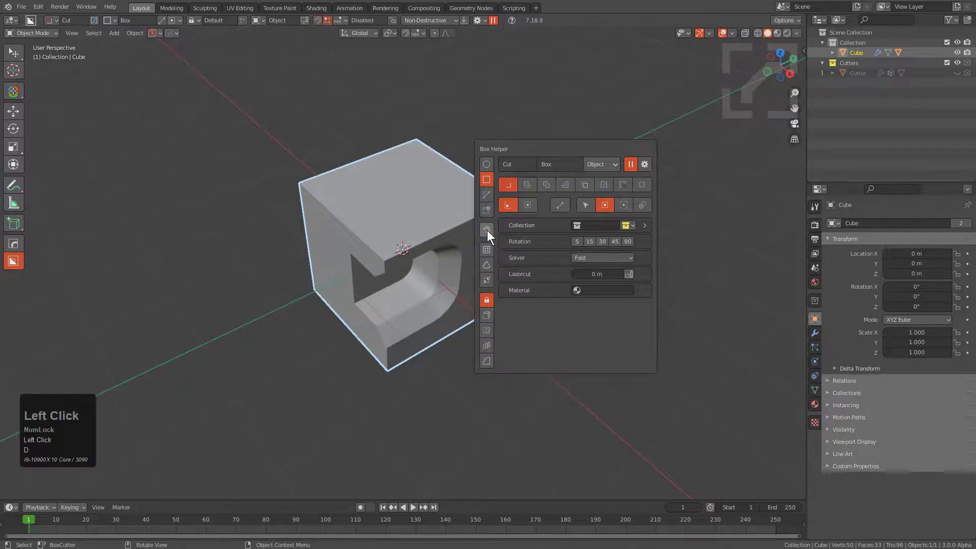